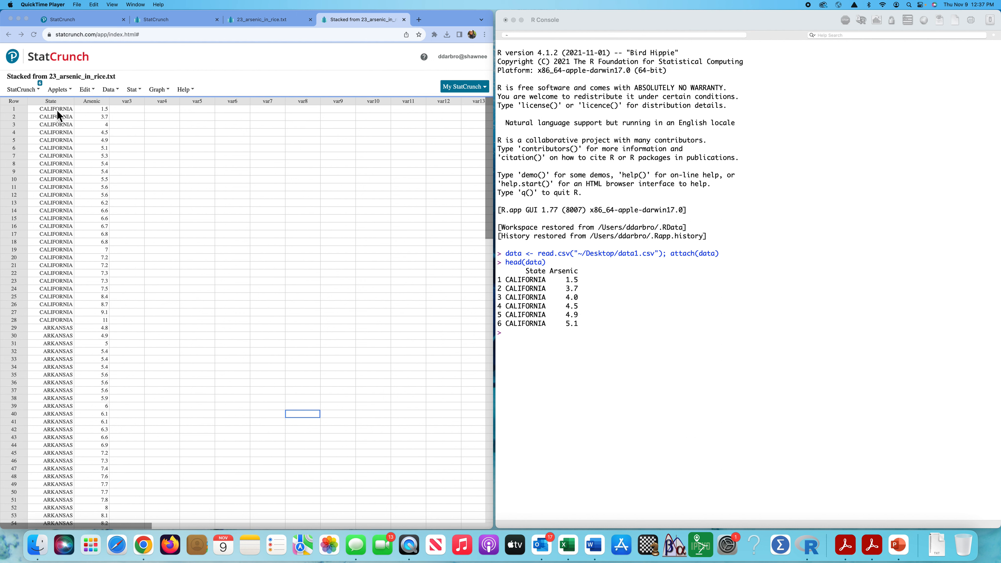
- Create a bar plot from data for the State column with the default frequency type, and close the finished graph
{"action": "left_click", "coordinate": [170, 93]}
{"action": "left_click", "coordinate": [172, 94]}
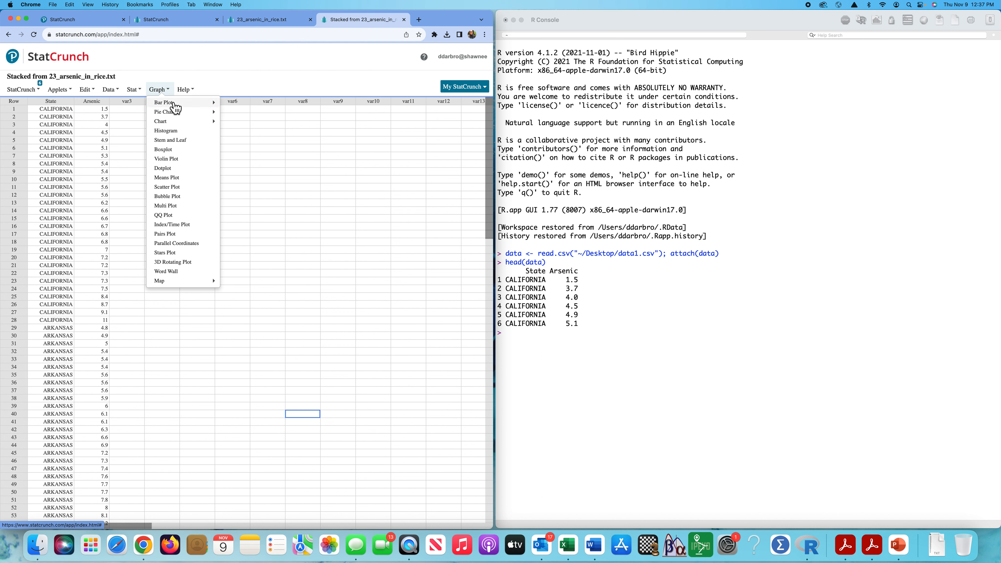
{"action": "mouse_move", "coordinate": [175, 106]}
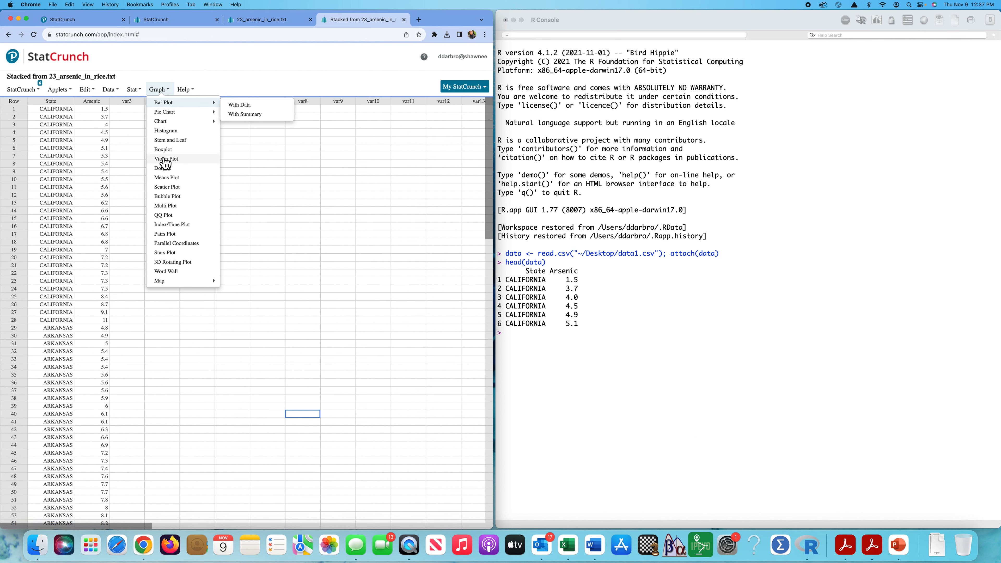
{"action": "mouse_move", "coordinate": [216, 104]}
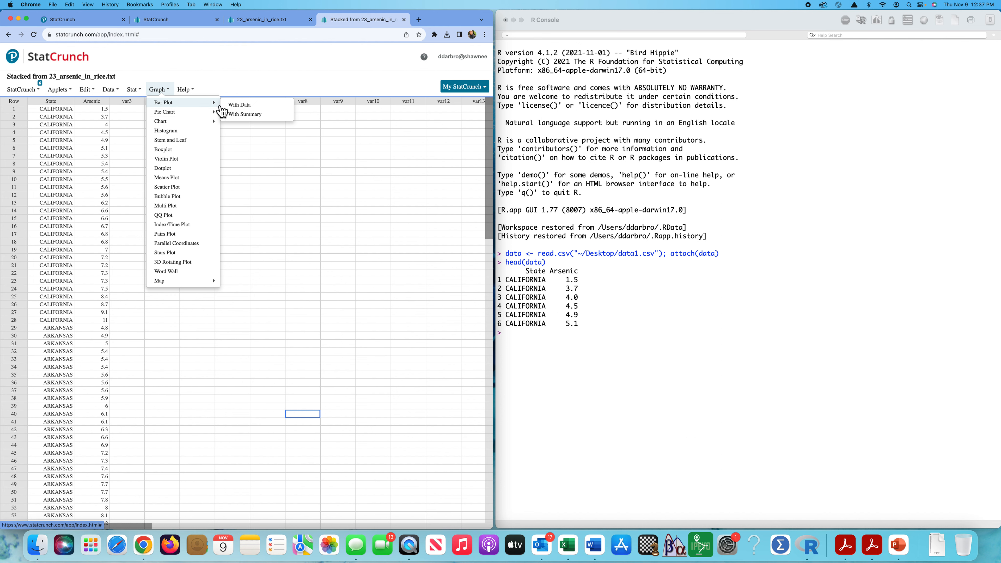
{"action": "left_click", "coordinate": [249, 106]}
{"action": "left_click", "coordinate": [162, 127]}
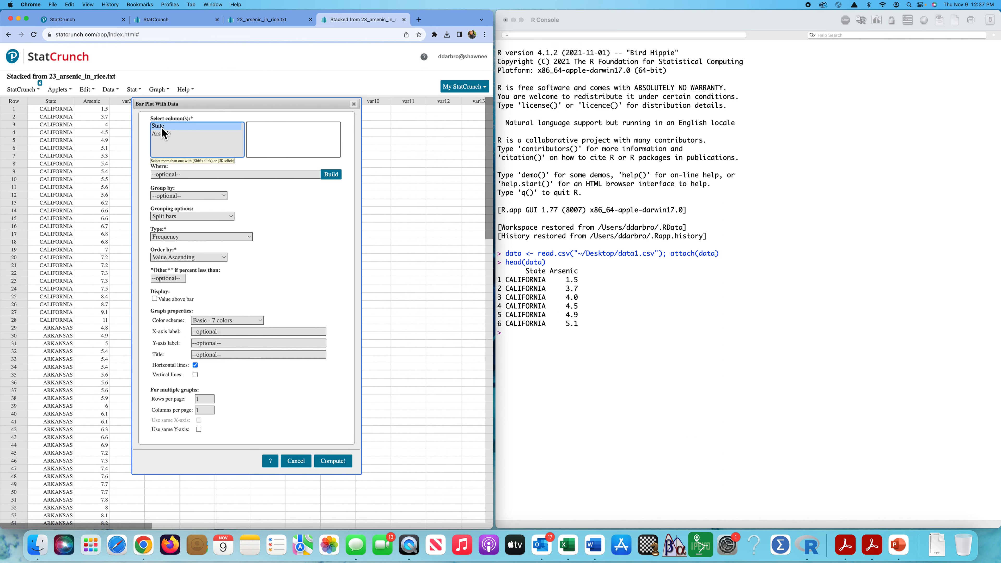
{"action": "left_click", "coordinate": [339, 465]}
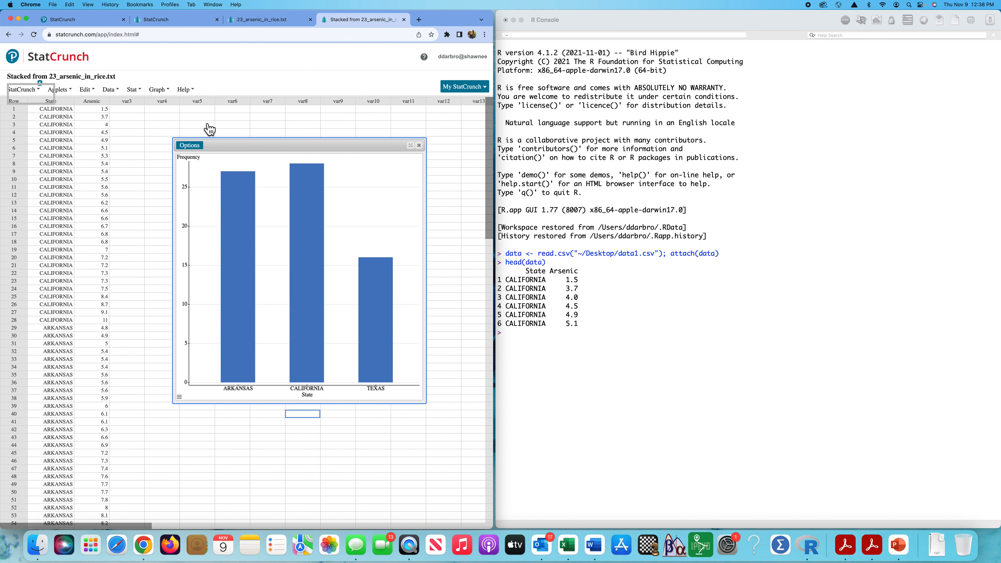
{"action": "left_click", "coordinate": [419, 145]}
- Create a pie chart from data for the State column with the default settings, and close the finished graph
{"action": "left_click", "coordinate": [167, 91]}
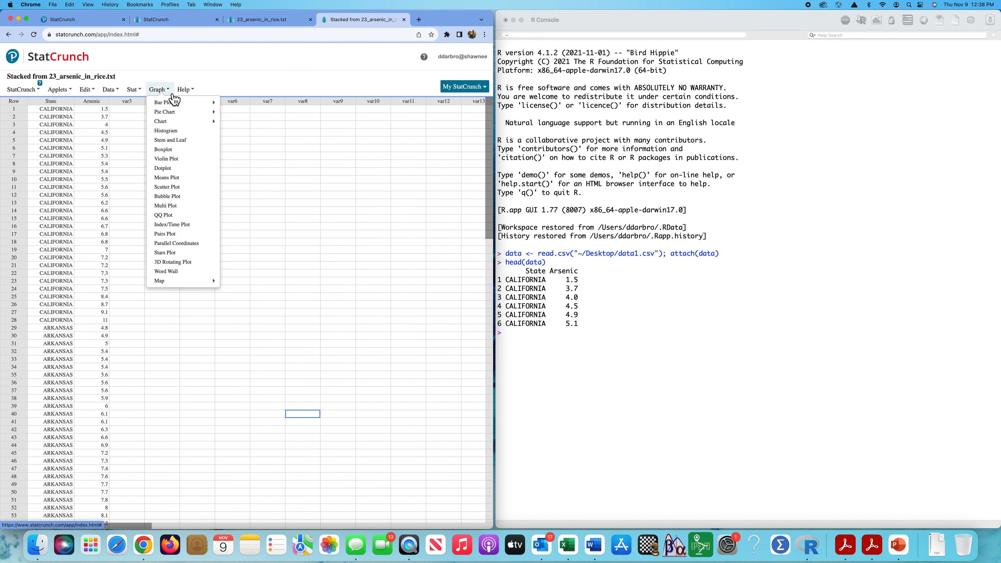
{"action": "mouse_move", "coordinate": [178, 113]}
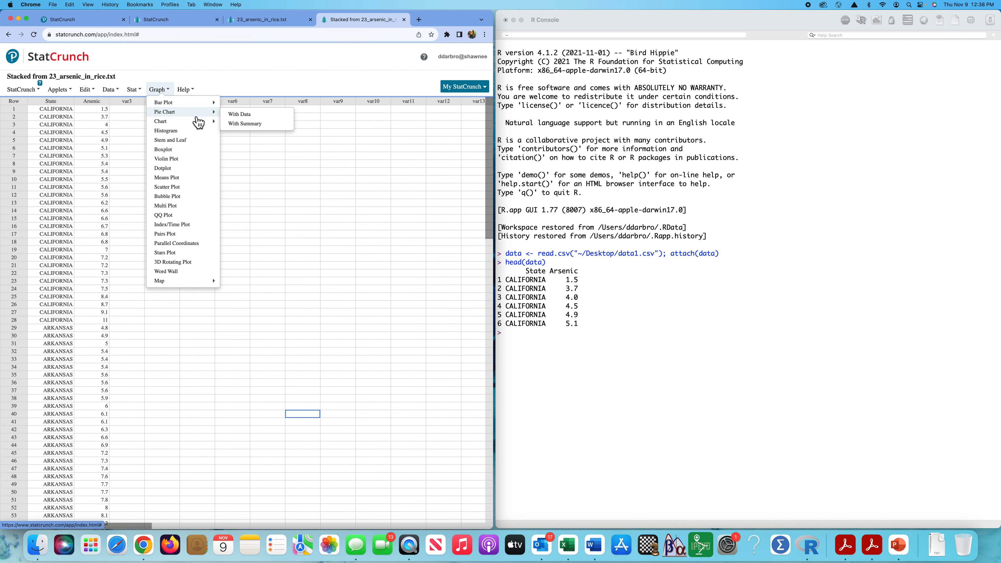
{"action": "left_click", "coordinate": [247, 116]}
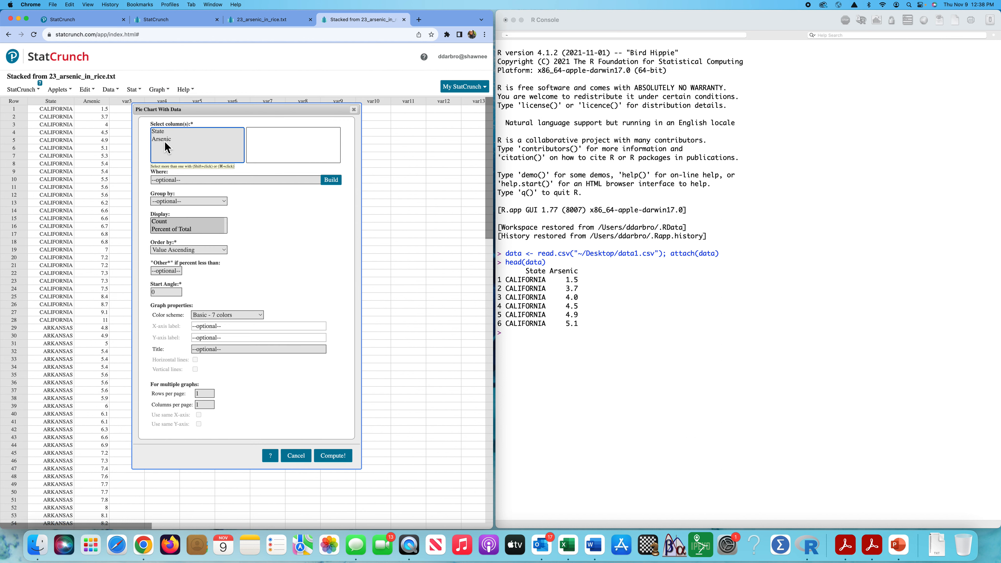
{"action": "left_click", "coordinate": [162, 134]}
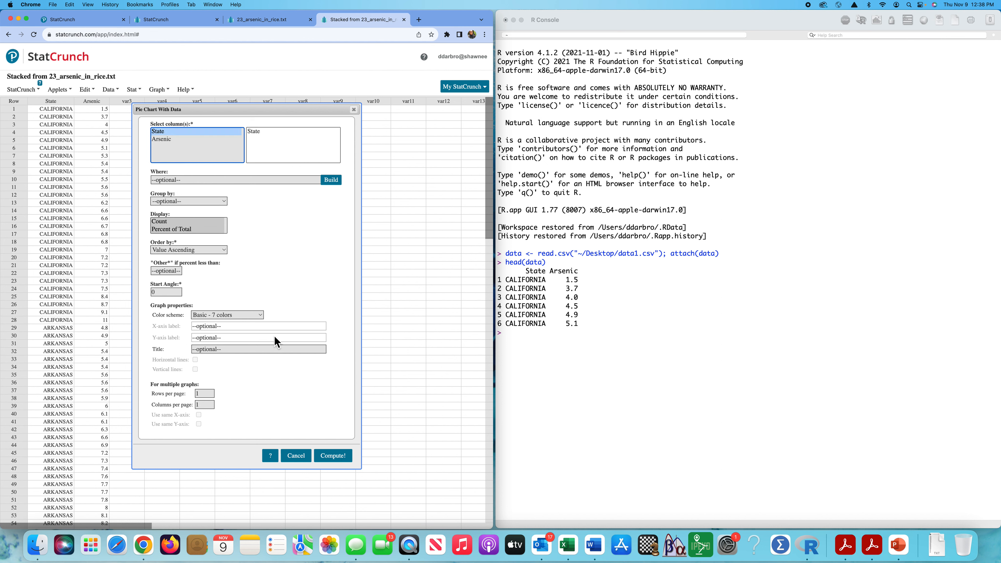
{"action": "left_click", "coordinate": [334, 459]}
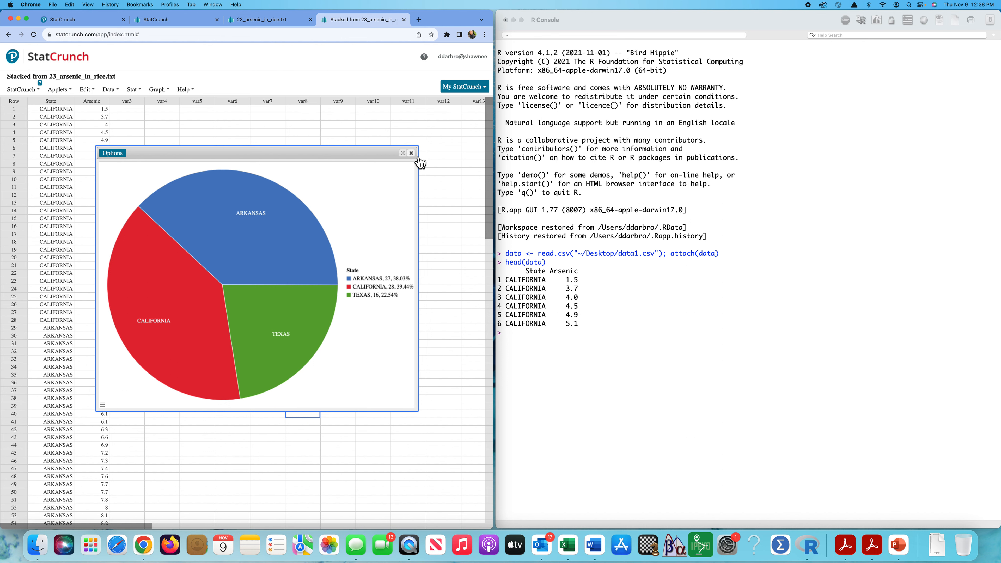
{"action": "left_click", "coordinate": [411, 153]}
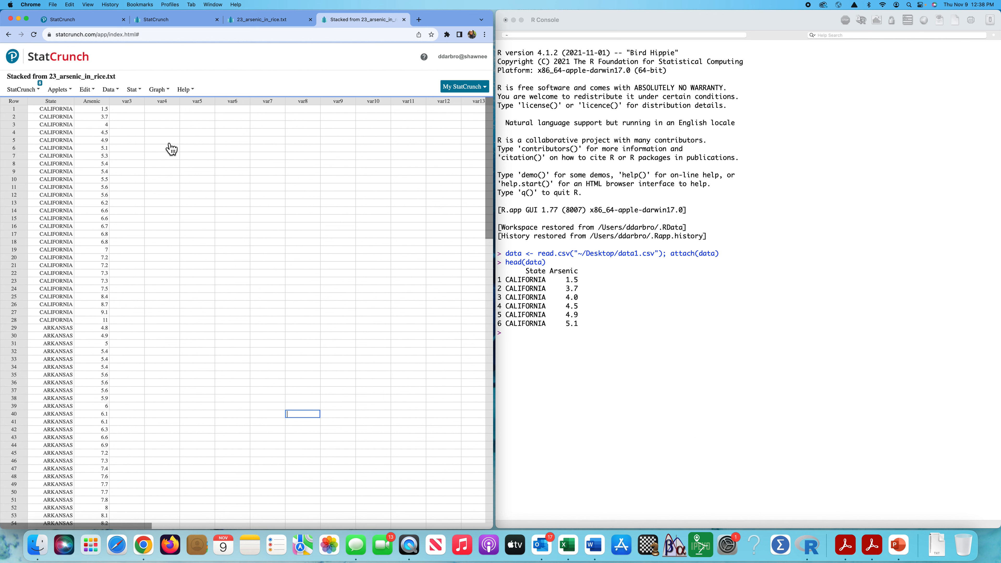
- Compute a frequency table for the State column with Frequency and Relative frequency, and reposition the results window over the data sheet
{"action": "left_click", "coordinate": [136, 90]}
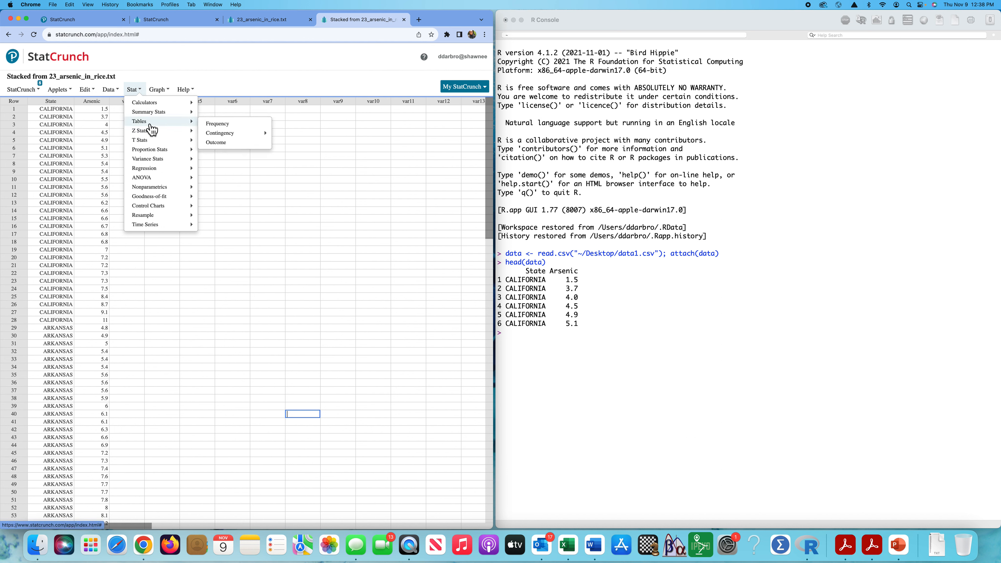
{"action": "left_click", "coordinate": [221, 125]}
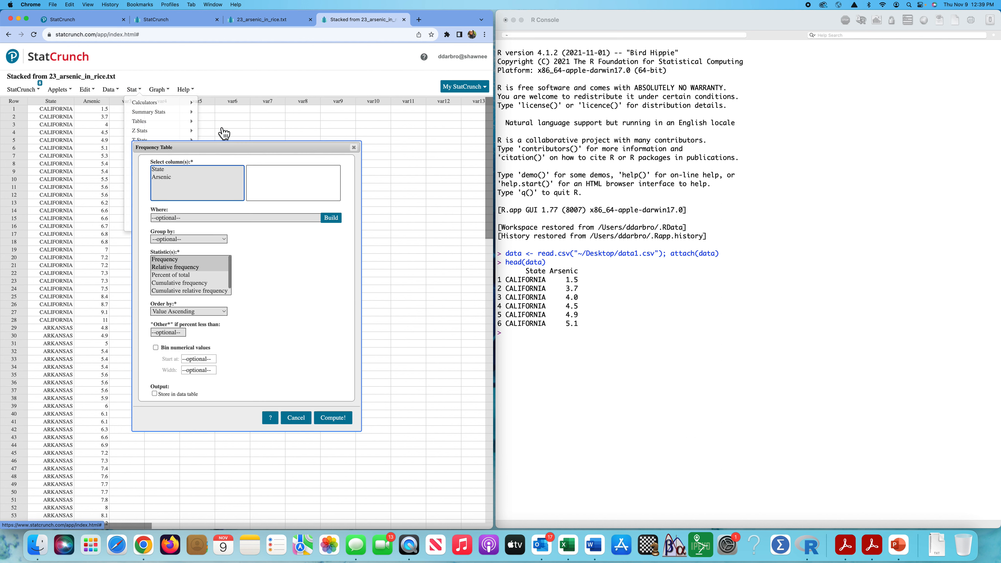
{"action": "left_click", "coordinate": [164, 170]}
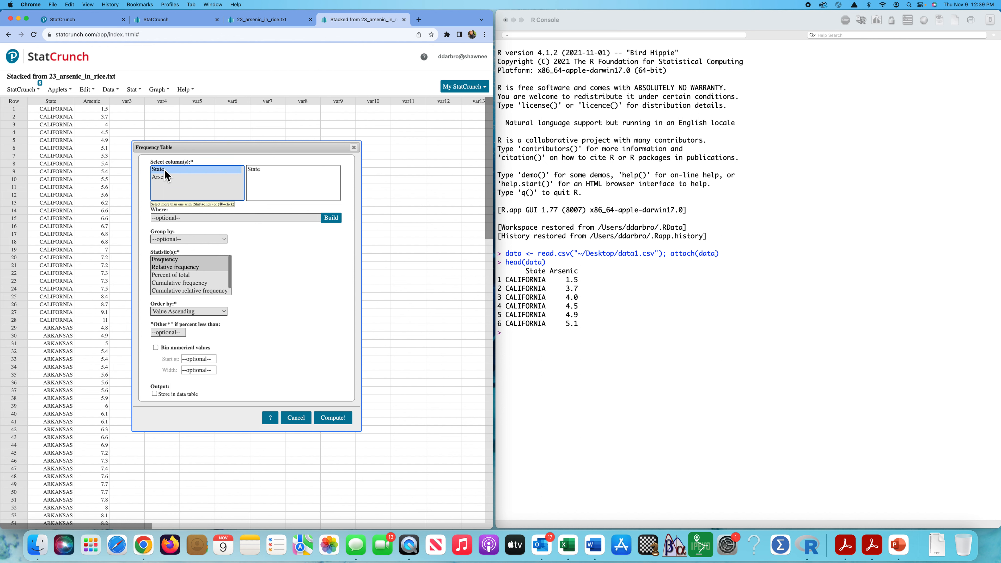
{"action": "left_click", "coordinate": [168, 262]}
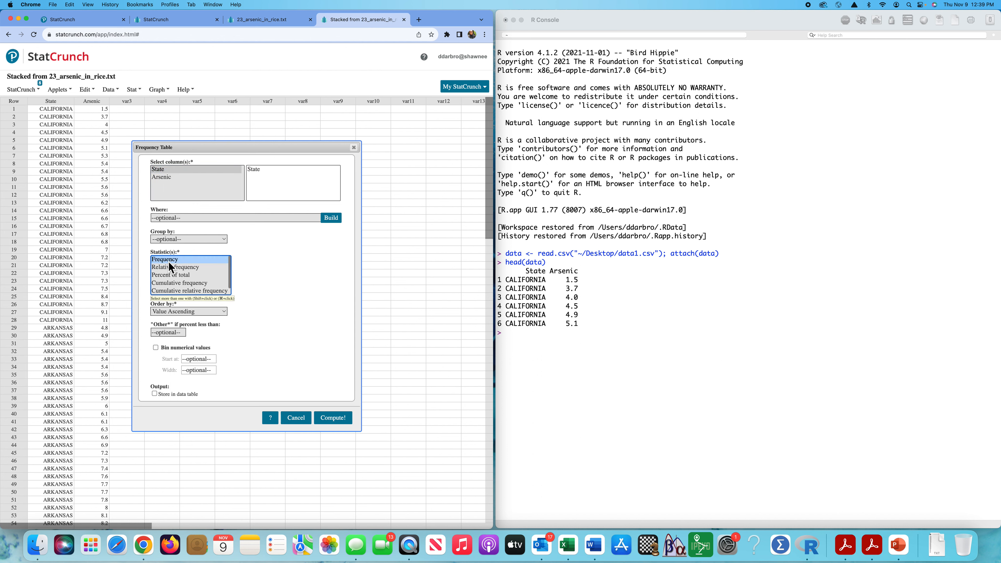
{"action": "left_click", "coordinate": [177, 268], "text": "shift"}
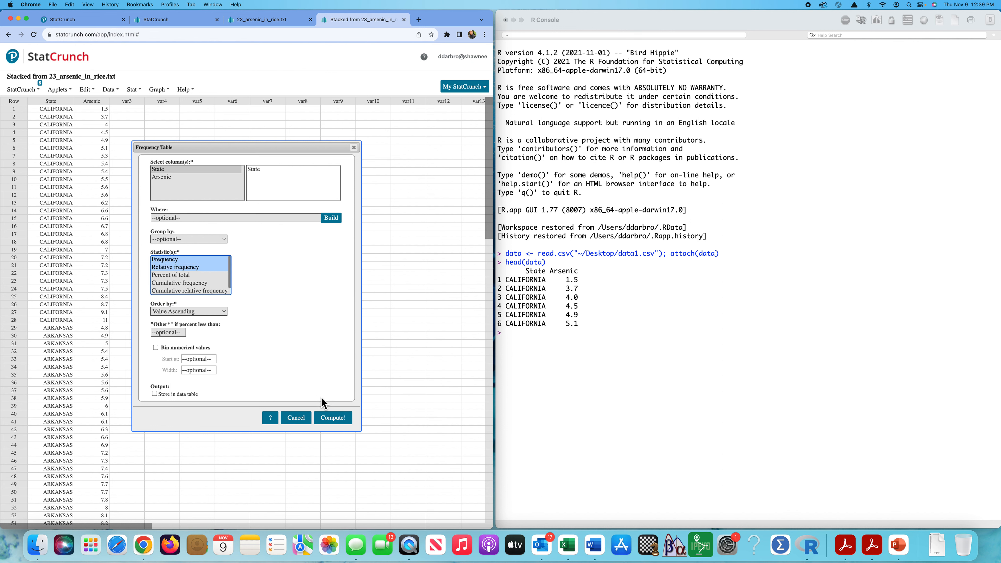
{"action": "left_click", "coordinate": [333, 417]}
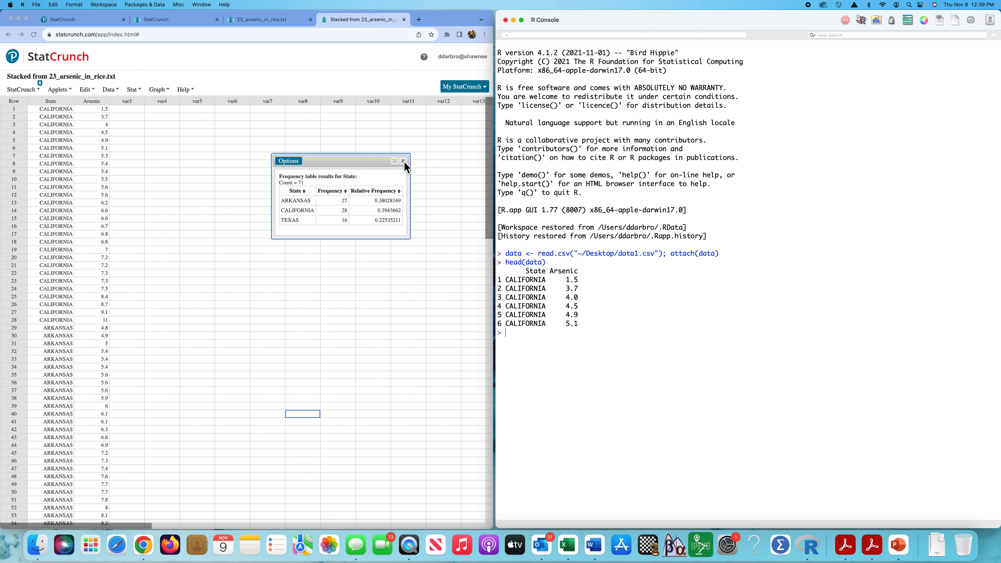
{"action": "left_click", "coordinate": [377, 162]}
{"action": "left_click_drag", "start_coordinate": [356, 164], "coordinate": [332, 189]}
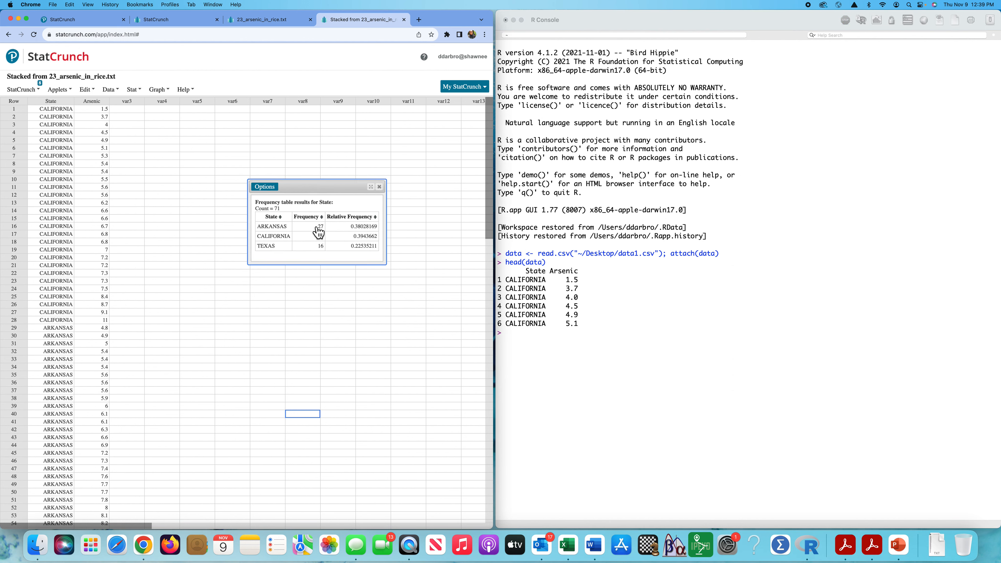
- Switch to the R Console and check whether State is a factor with is.factor(State)
{"action": "left_click", "coordinate": [527, 333]}
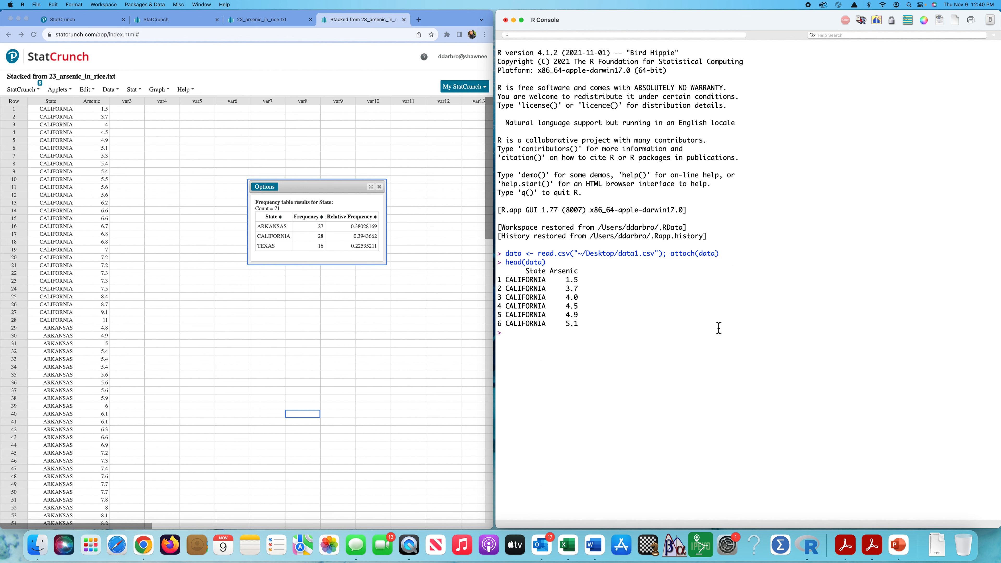
{"action": "type", "text": "is.factor(State"}
{"action": "key", "text": "Return"}
- Convert State to a factor with State <- factor(State) and recheck it with is.factor(State)
{"action": "type", "text": "State <- factor("}
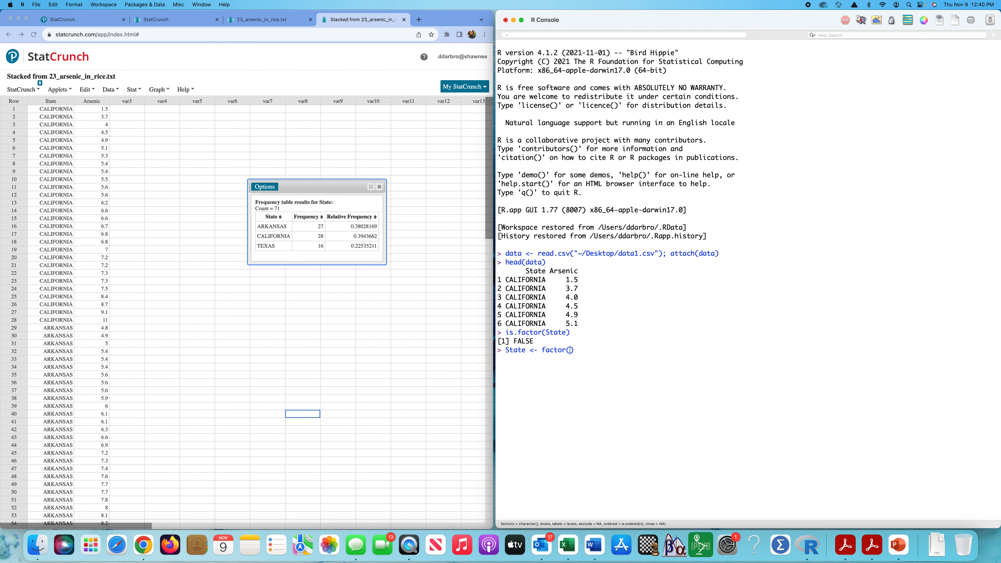
{"action": "type", "text": "State"}
{"action": "left_click", "coordinate": [543, 353]}
{"action": "left_click_drag", "start_coordinate": [543, 352], "coordinate": [598, 352]}
{"action": "left_click", "coordinate": [607, 351]}
{"action": "key", "text": "Return"}
{"action": "type", "text": "i"}
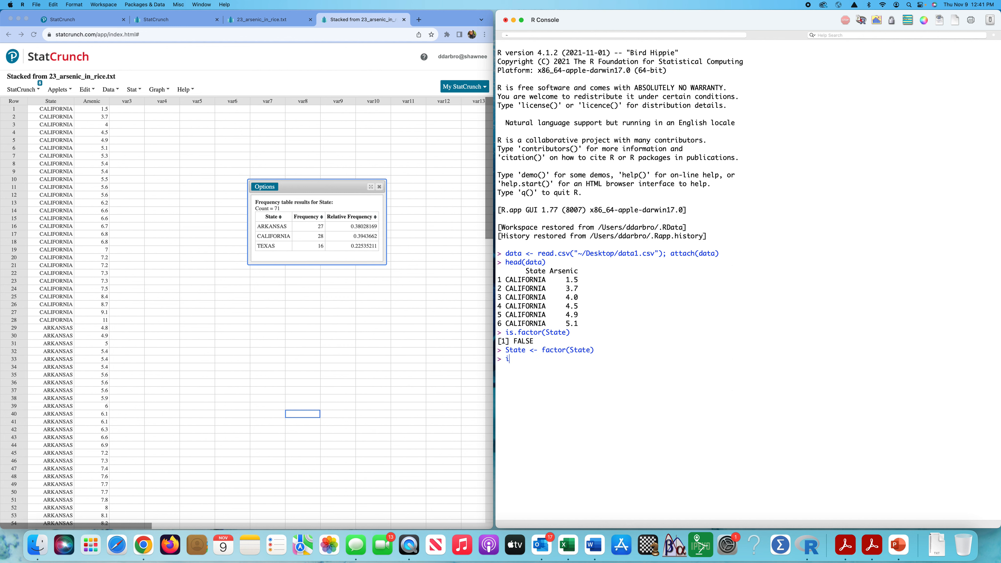
{"action": "type", "text": "s.factor(State"}
{"action": "key", "text": "Return"}
- Store the frequency table of State in a variable with table <- table(State)
{"action": "type", "text": "table <- table"}
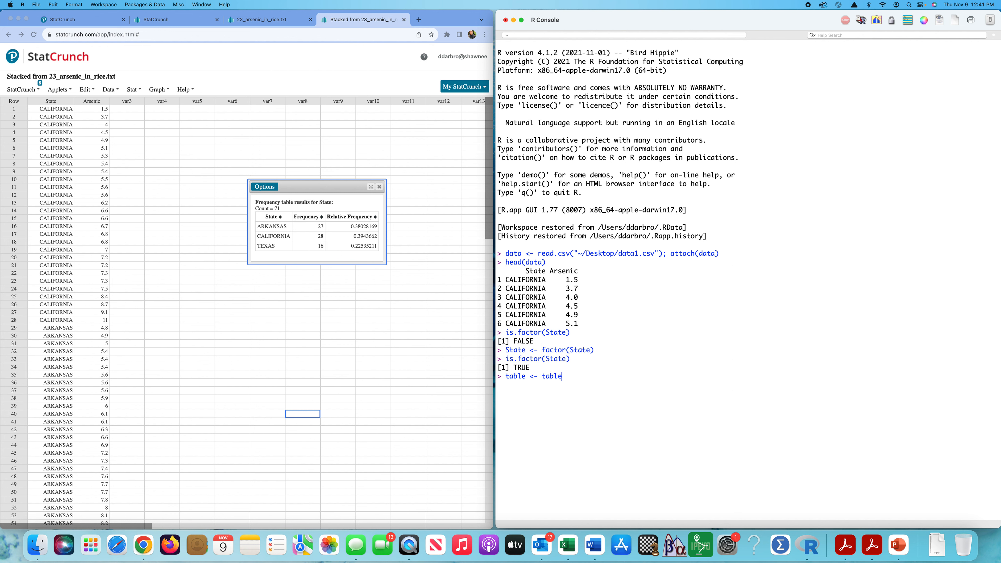
{"action": "type", "text": "(State"}
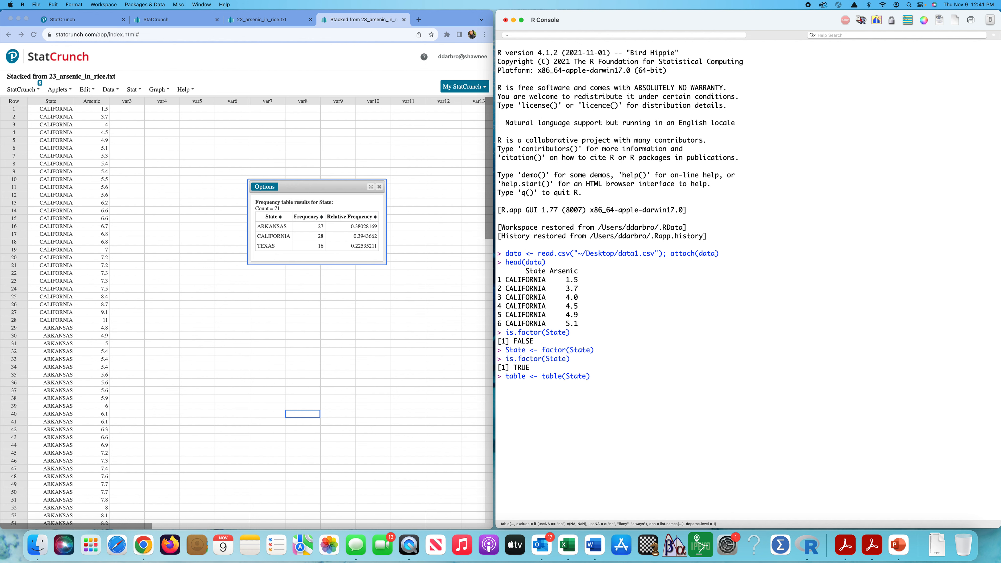
{"action": "key", "text": "Return"}
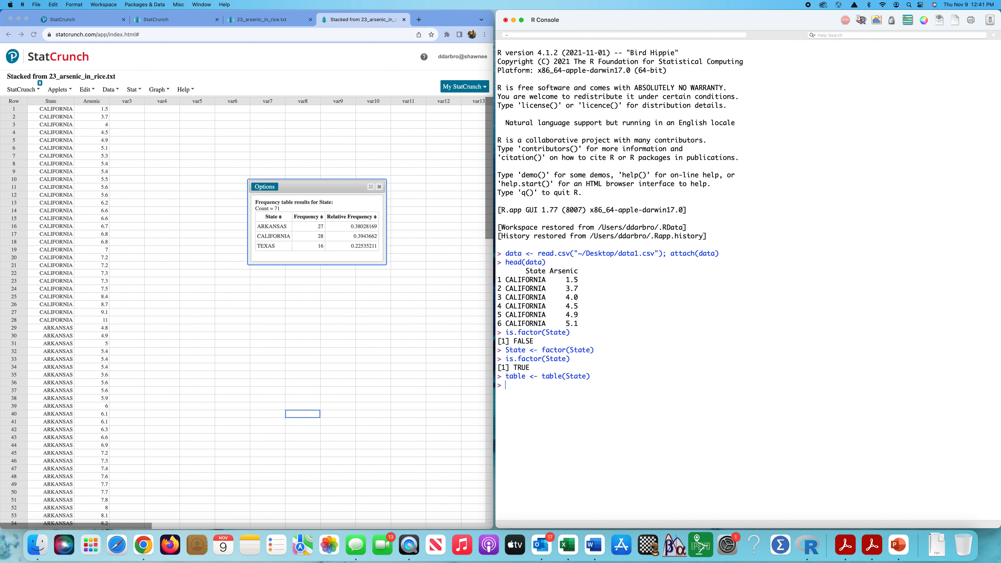
- Draw a pie chart of the stored State counts with pie(table), and close the plot window
{"action": "type", "text": "pie("}
{"action": "type", "text": "table"}
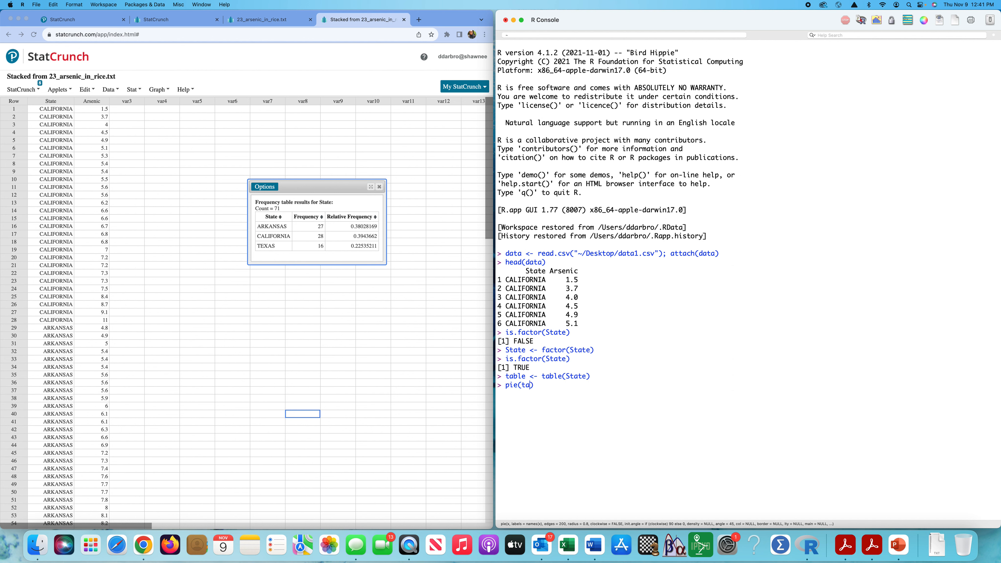
{"action": "key", "text": "Return"}
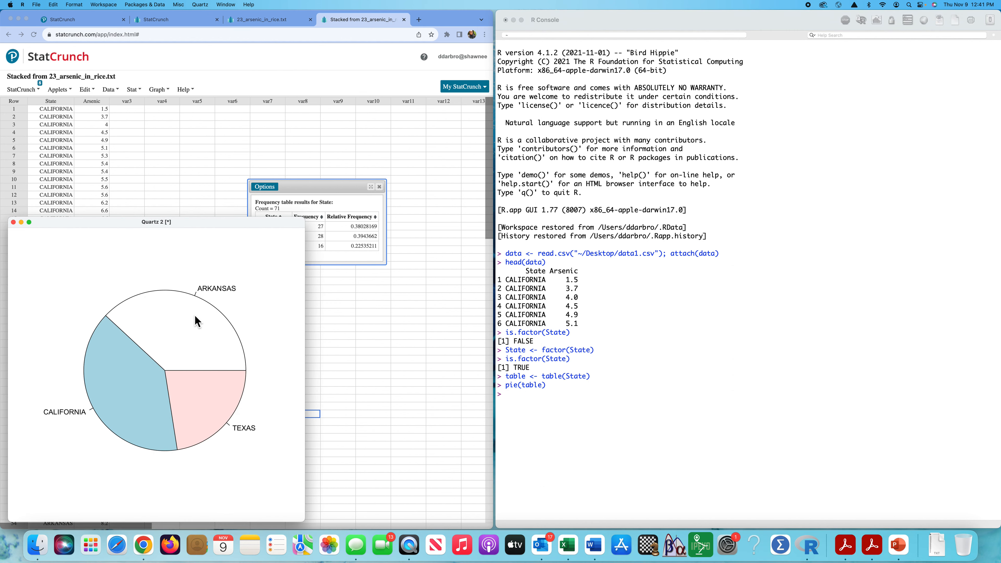
{"action": "left_click", "coordinate": [13, 223]}
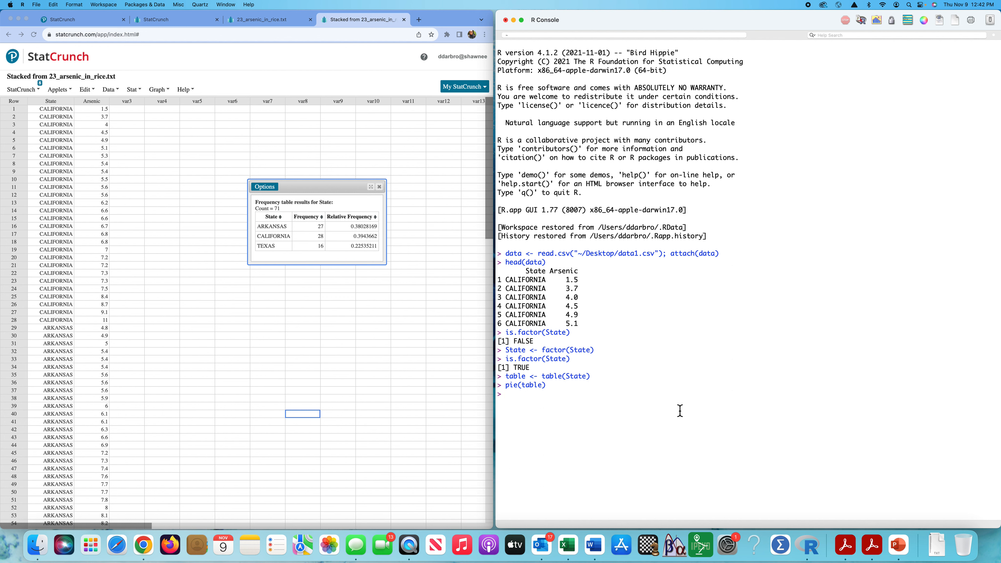
- Draw a bar plot of the stored State counts with barplot(table), and close the plot window
{"action": "type", "text": "barplot(table"}
{"action": "key", "text": "Return"}
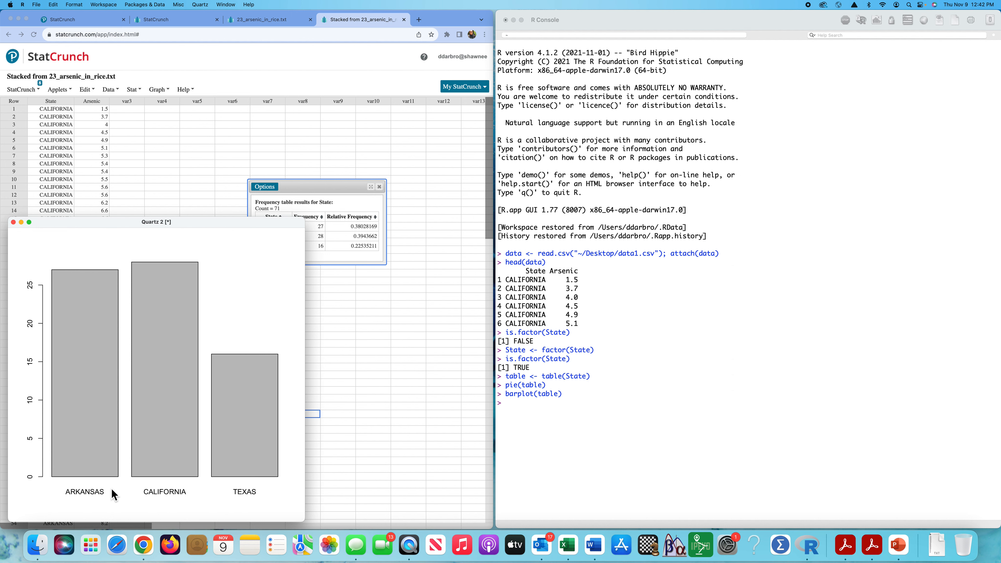
{"action": "left_click", "coordinate": [13, 222]}
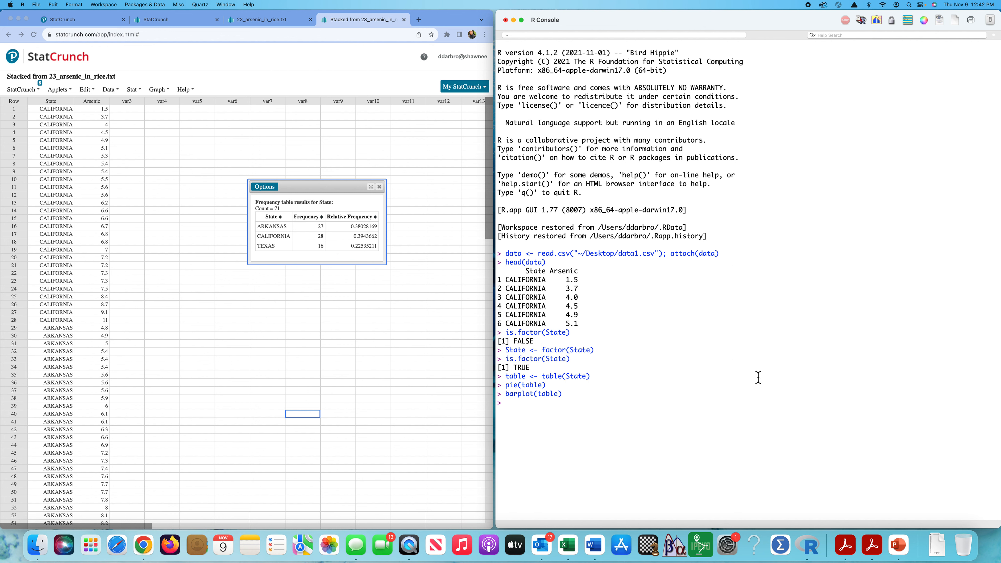
- Print the stored State counts with table and compute their relative frequencies with prop.table(table)
{"action": "type", "text": "table"}
{"action": "key", "text": "Return"}
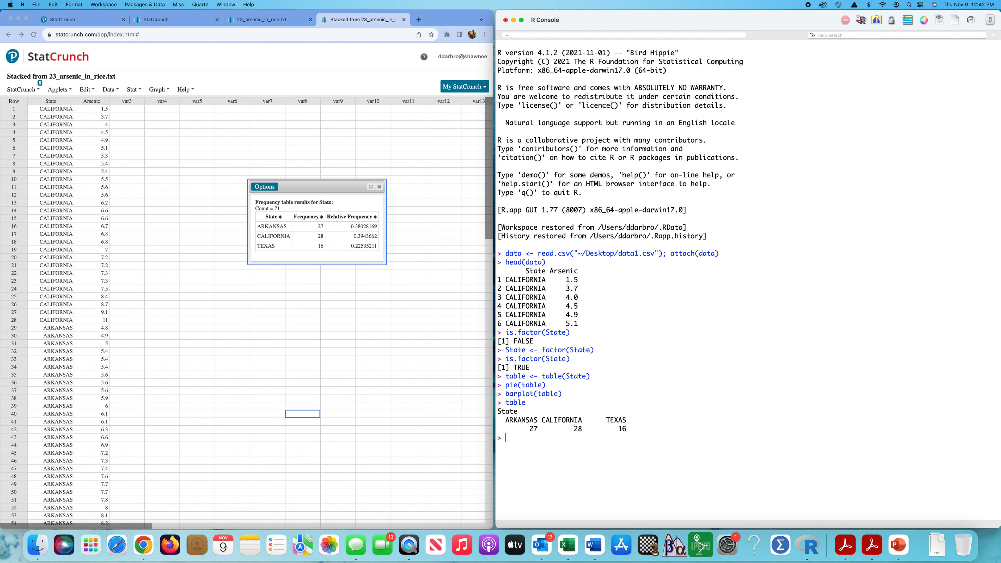
{"action": "type", "text": "prop.table(table"}
{"action": "key", "text": "Return"}
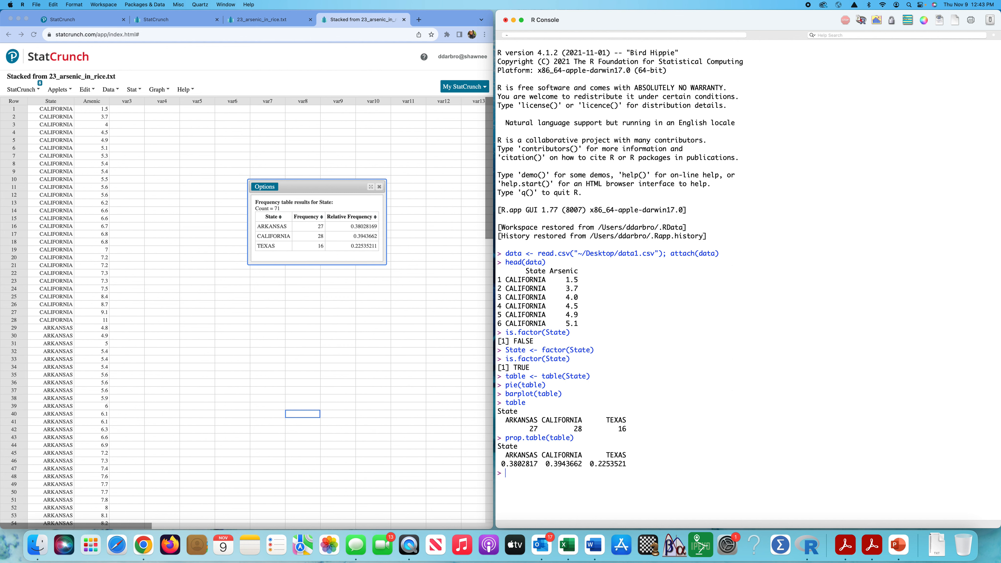